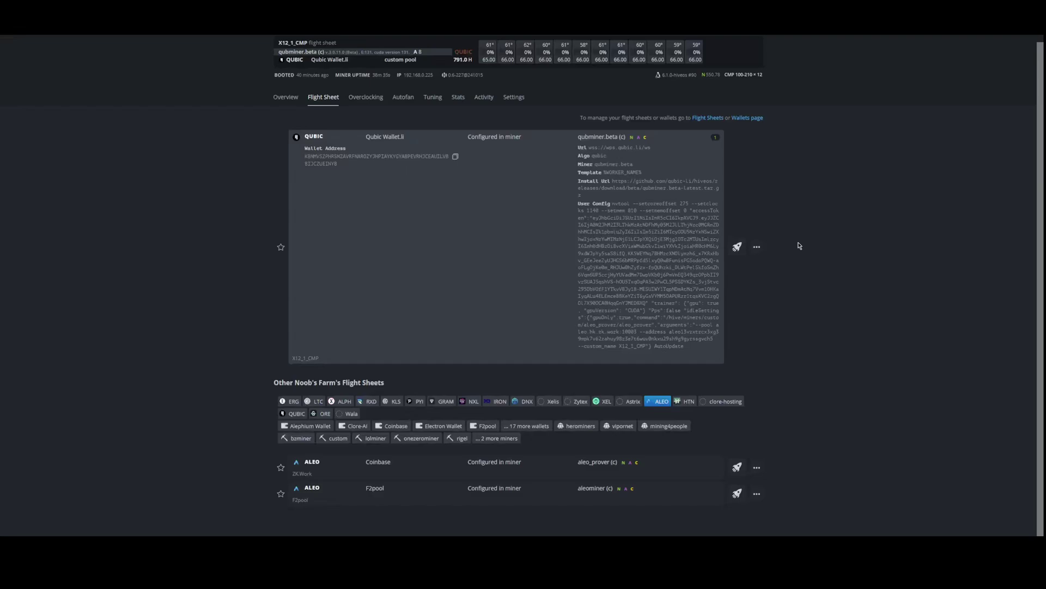
Open the actions menu for the ZK.Work Aleo flight sheet.
left_click(756, 467)
left_click(730, 368)
scroll(502, 376, "down", 2)
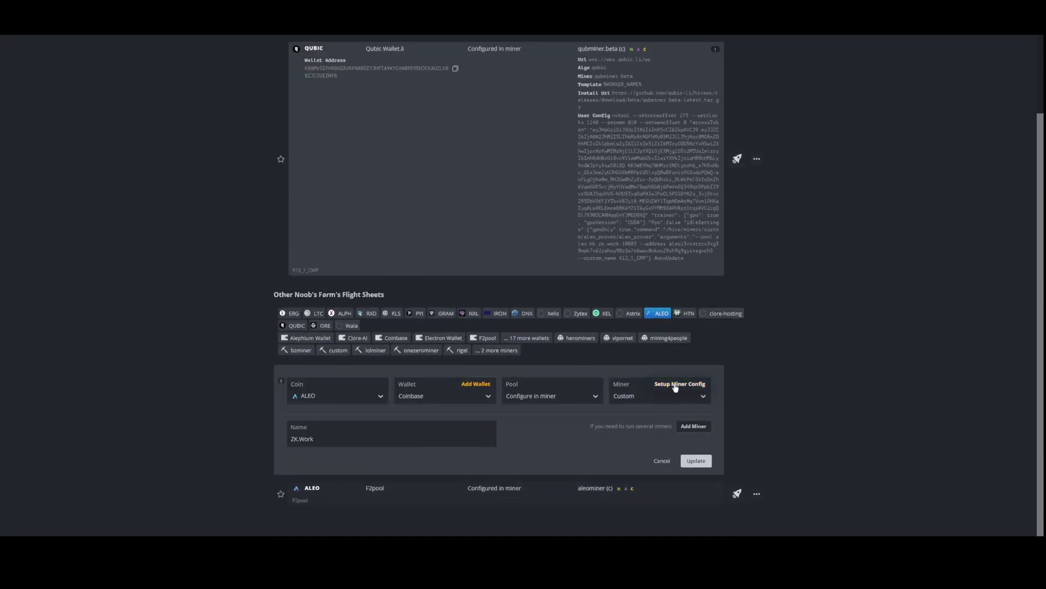
left_click(675, 384)
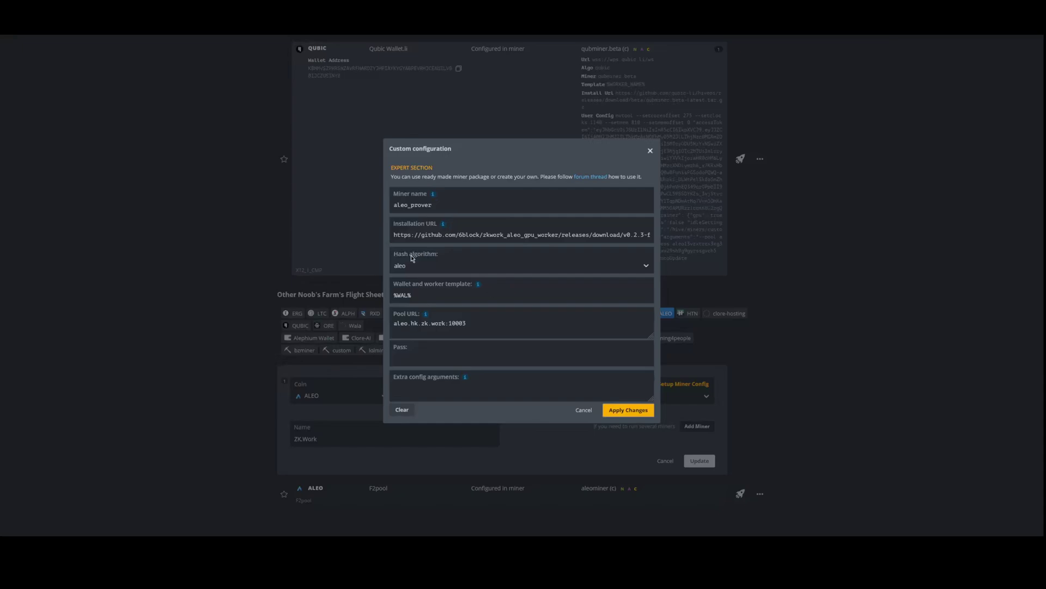
left_click(584, 410)
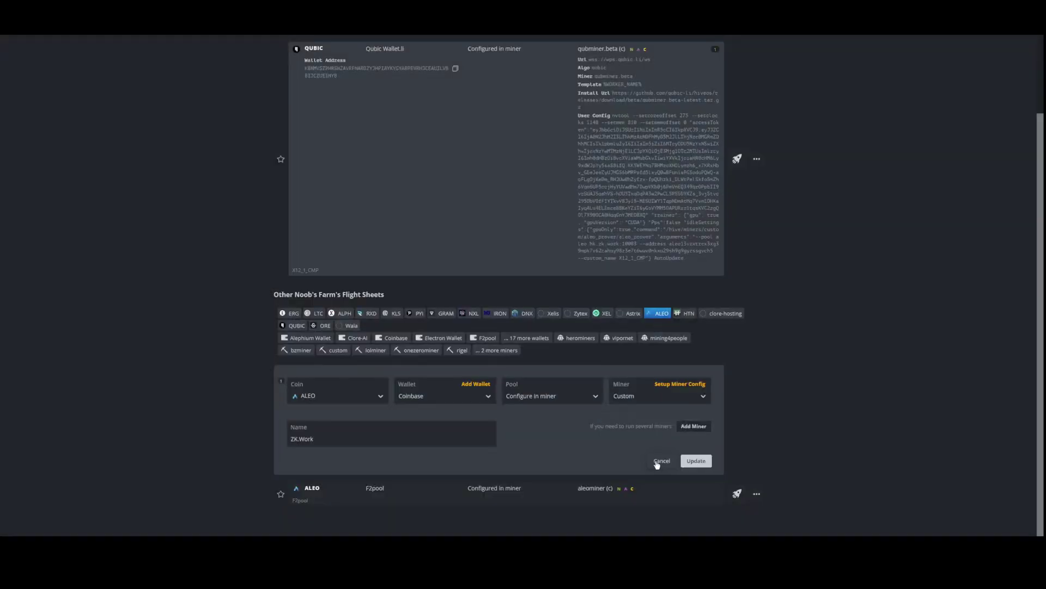
left_click(659, 461)
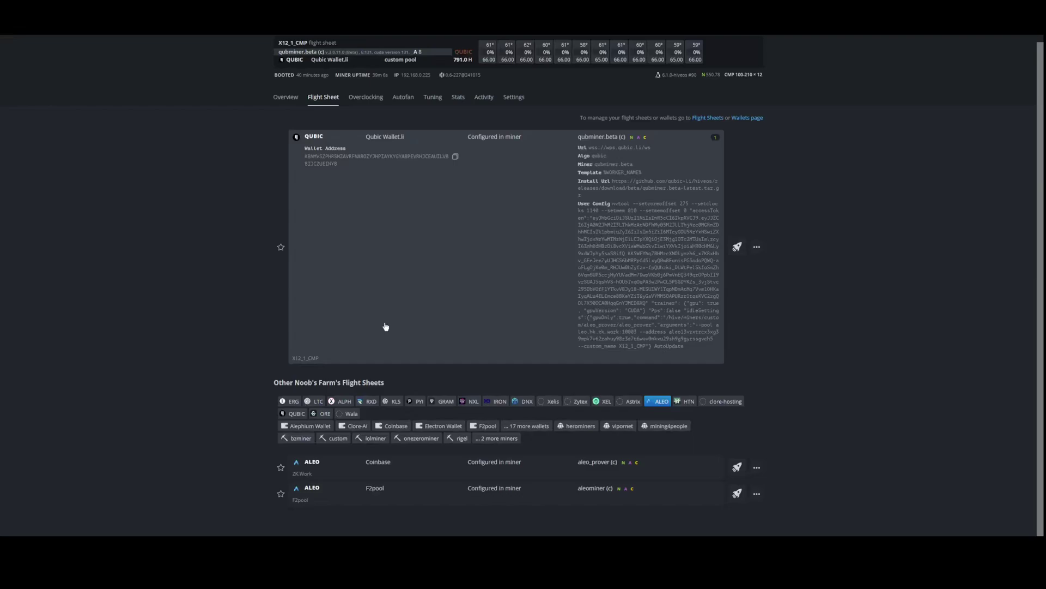
Edit the Qubic sheet's qubminer.beta config, showing the full extra arguments and installation URL.
left_click(757, 247)
left_click(731, 264)
left_click(688, 172)
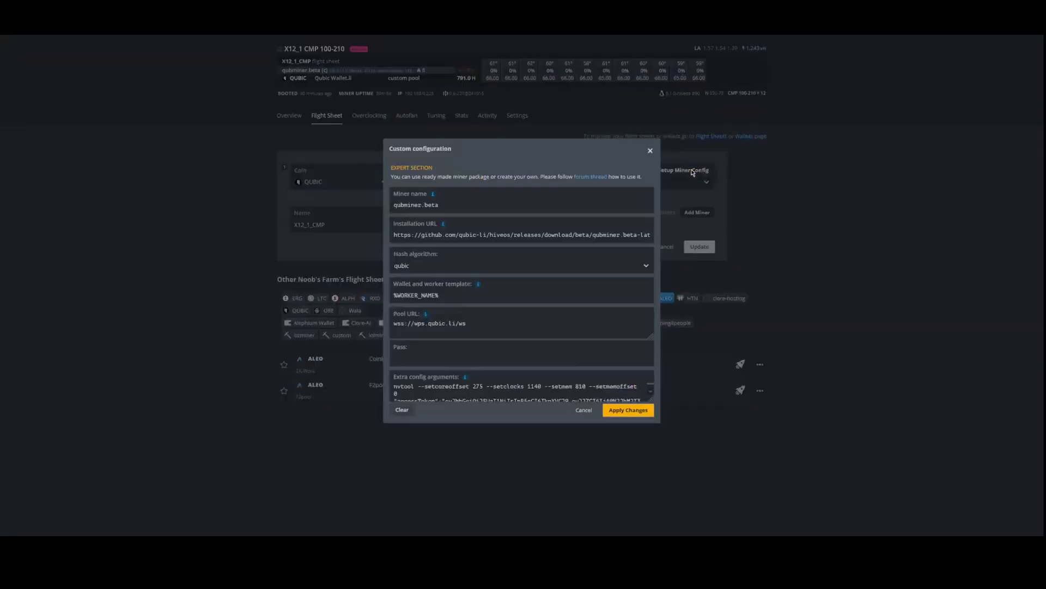
left_click_drag(651, 401, 744, 486)
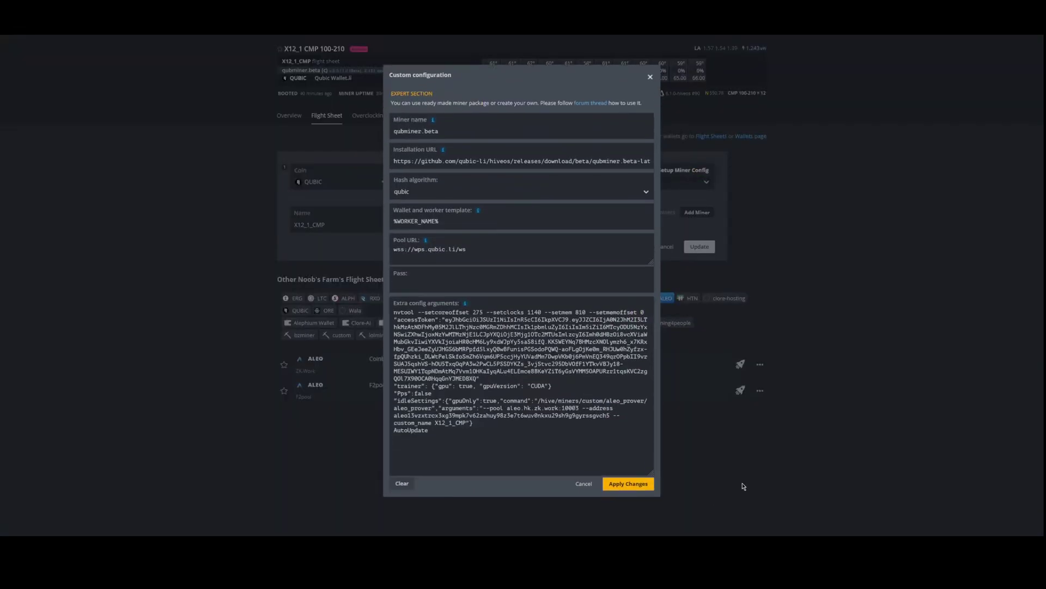
left_click_drag(607, 161, 659, 161)
left_click(604, 161)
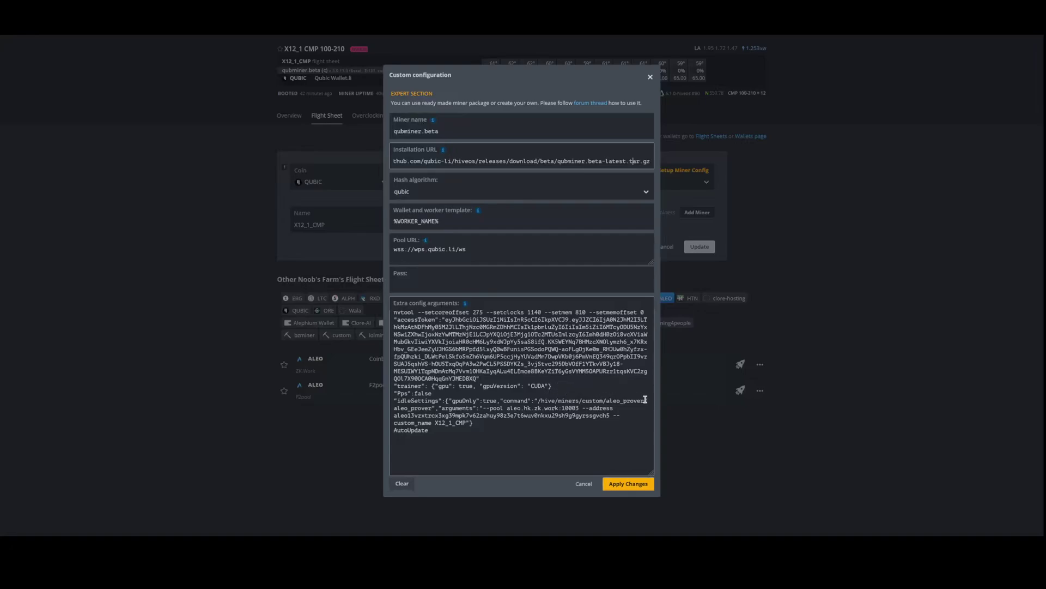
Highlight the idleSettings aleo_prover path and the custom_name line in the extra config arguments.
left_click(397, 409)
left_click_drag(397, 409, 432, 409)
left_click(432, 409)
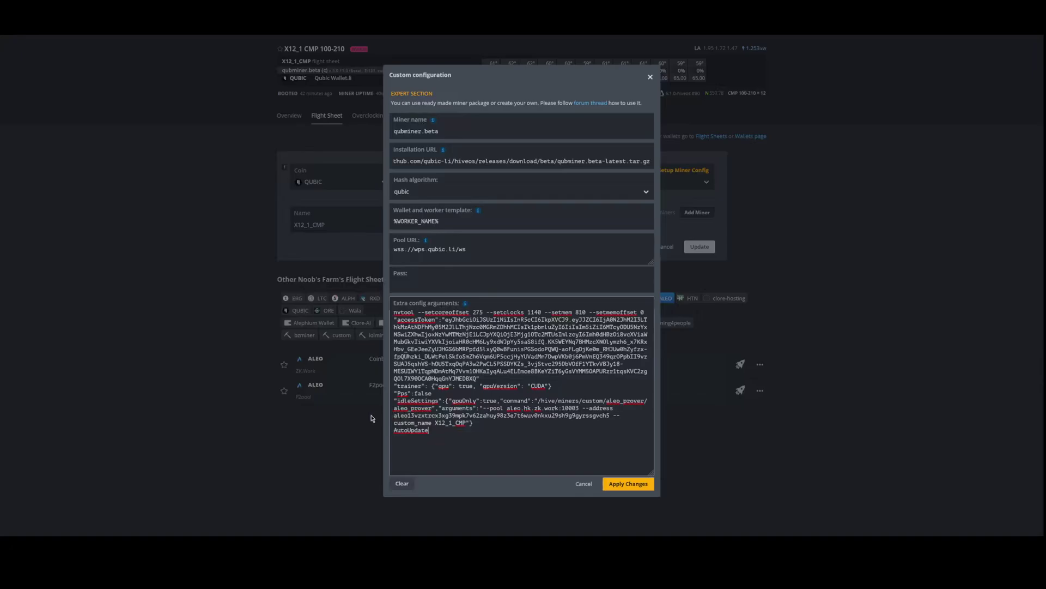
left_click_drag(435, 421, 475, 423)
left_click(474, 423)
Cancel the Qubic miner config, expand the F2pool Aleo sheet, and switch to the Asrock_1 rig.
left_click(582, 484)
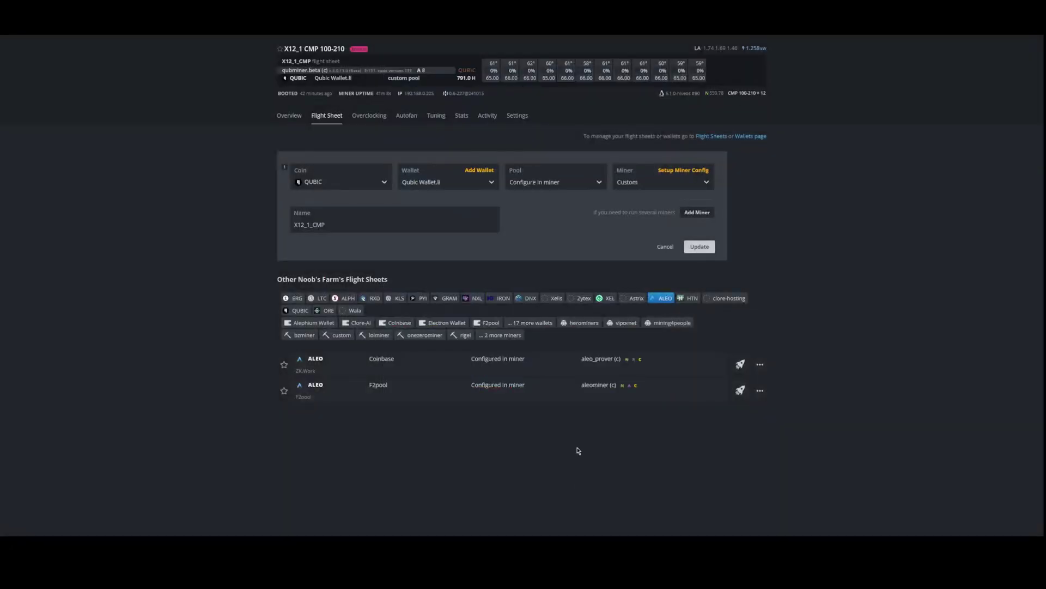
left_click(654, 392)
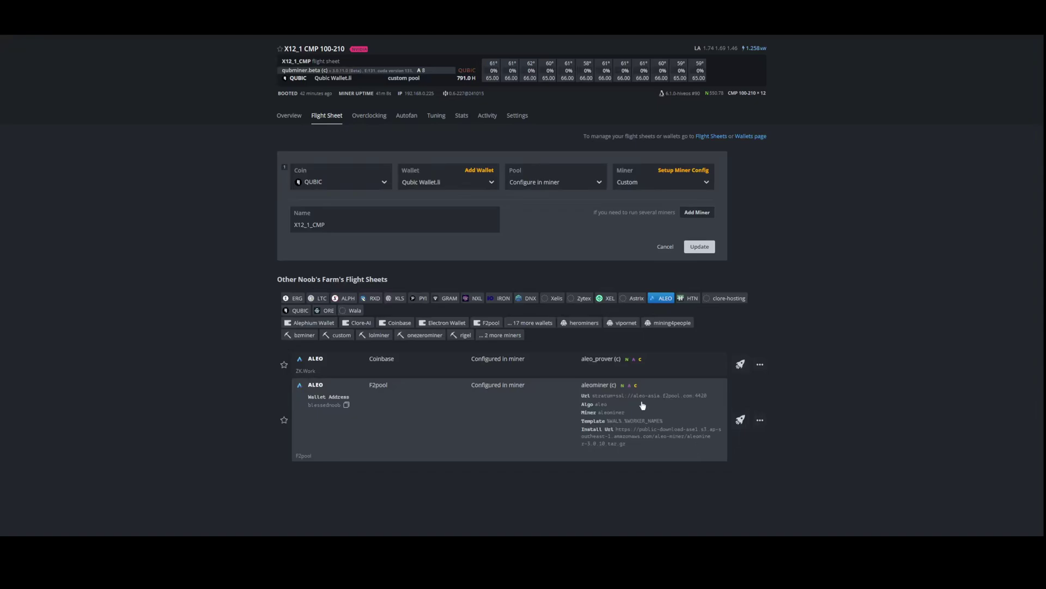
left_click(288, 117)
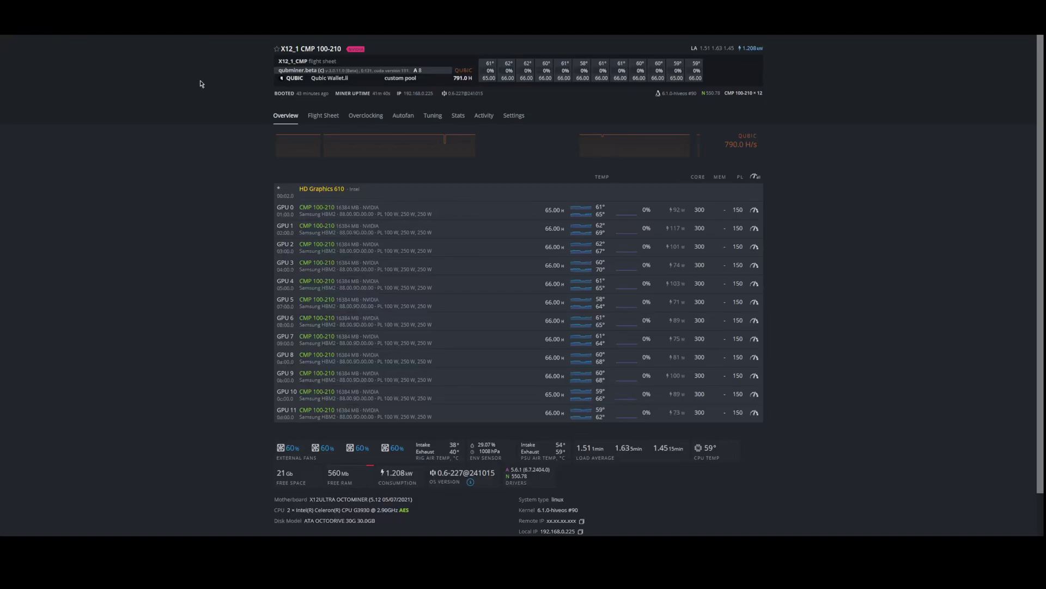
left_click(335, 38)
left_click(381, 35)
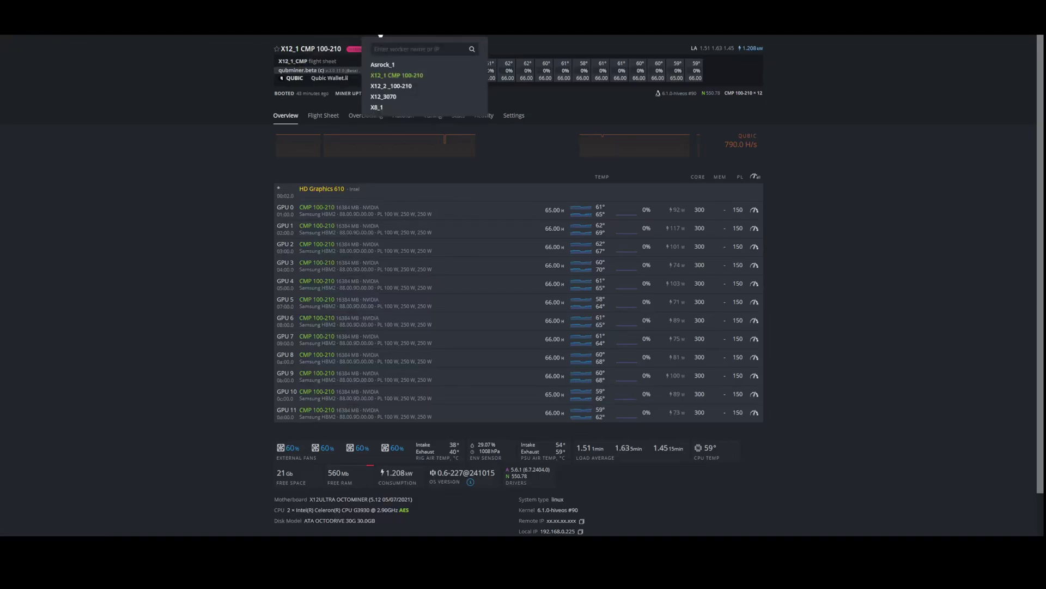
left_click(385, 74)
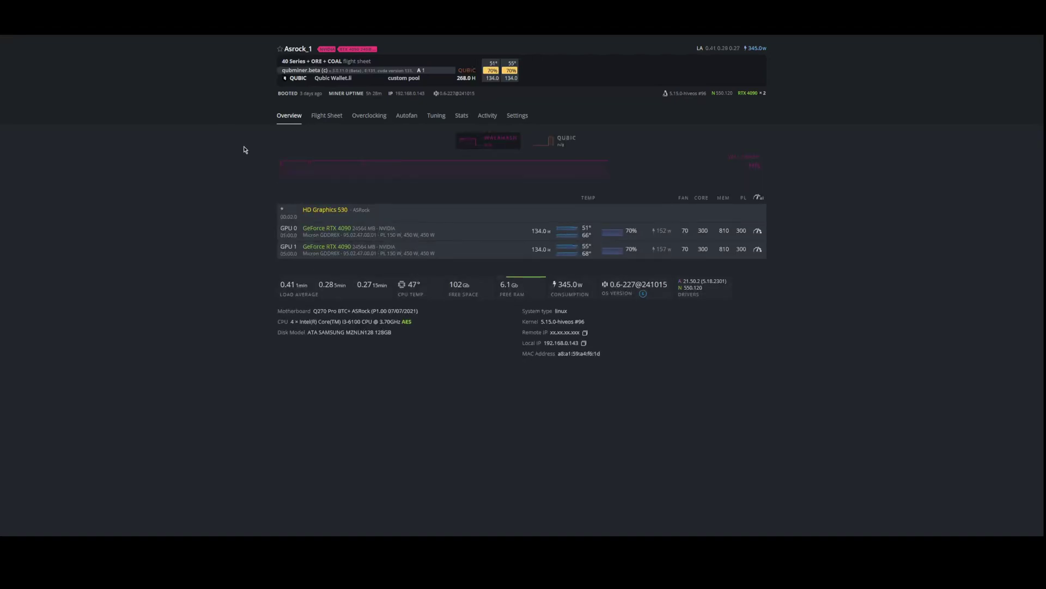
Show Asrock_1's flight sheets and bring up the ORE + COAL sheet's actions.
left_click(335, 124)
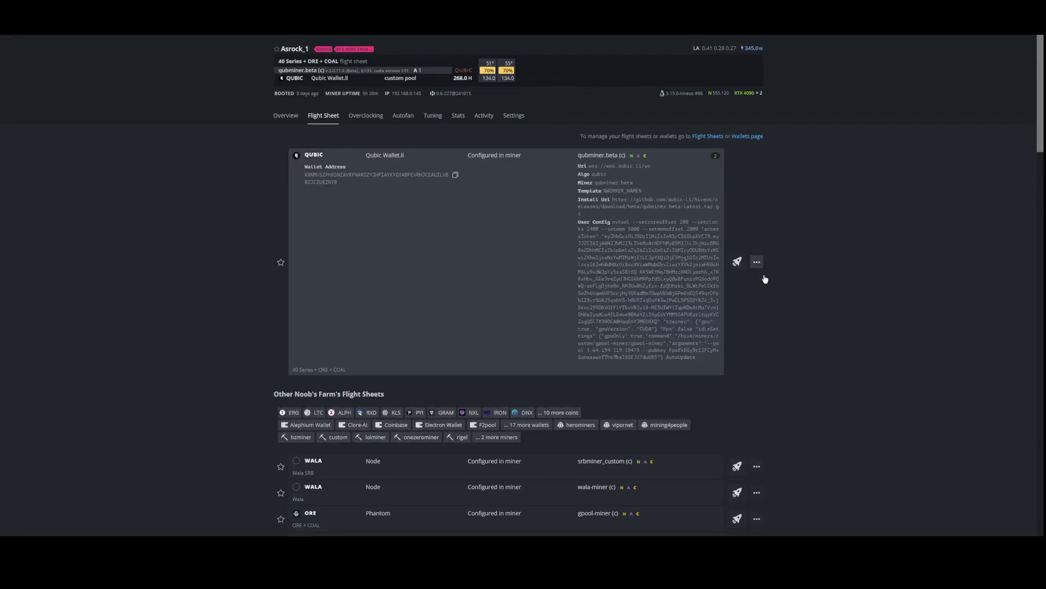
scroll(766, 288, "down", 2)
left_click(756, 436)
Review the ORE + COAL sheet's miner config, including extra arguments and gpool-miner URL, then close it.
left_click(730, 451)
scroll(709, 355, "down", 4)
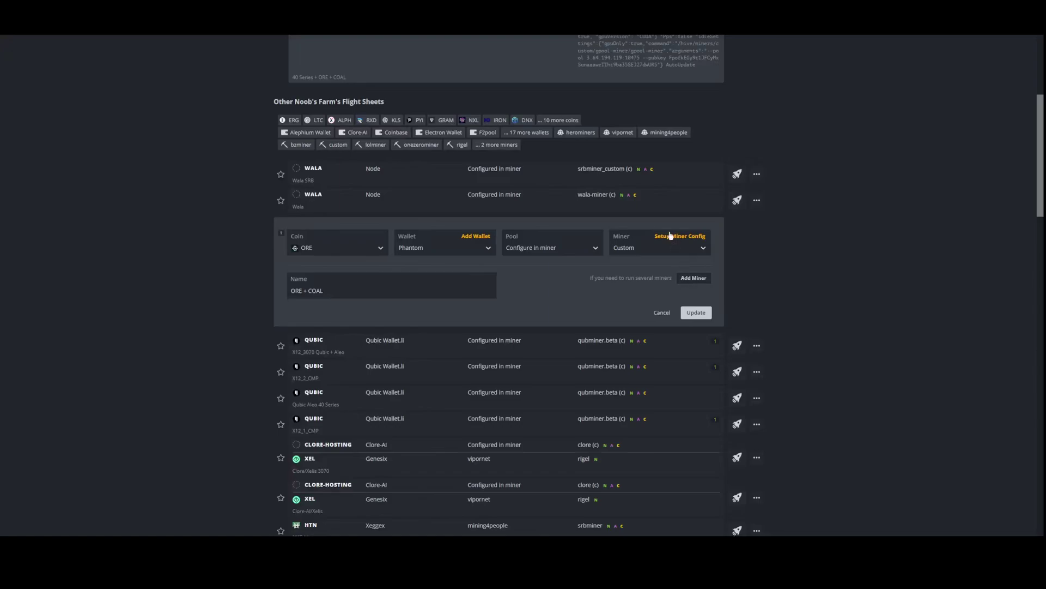
left_click(672, 235)
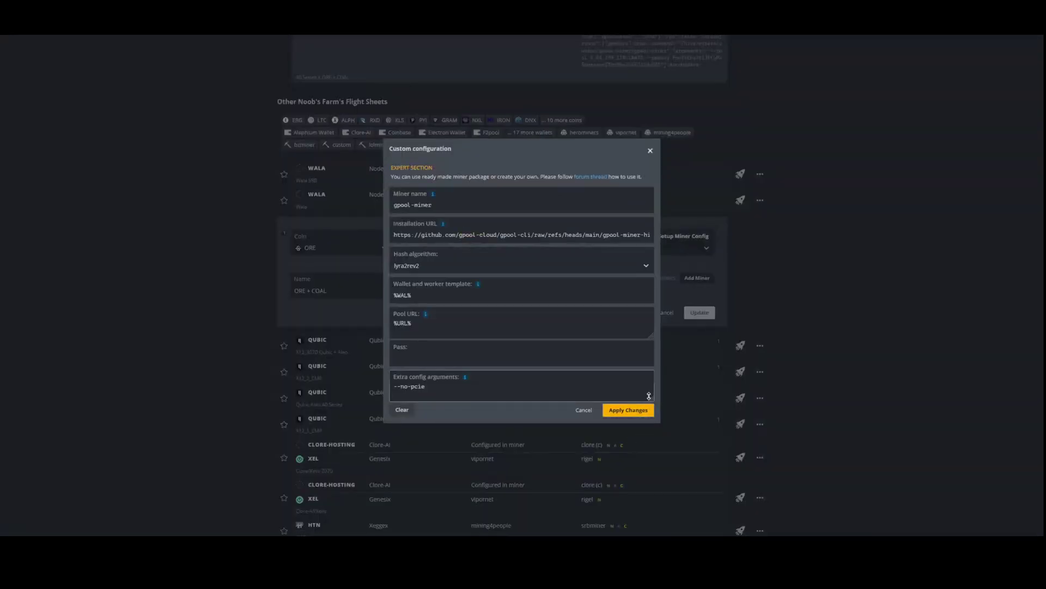
left_click_drag(650, 396, 657, 441)
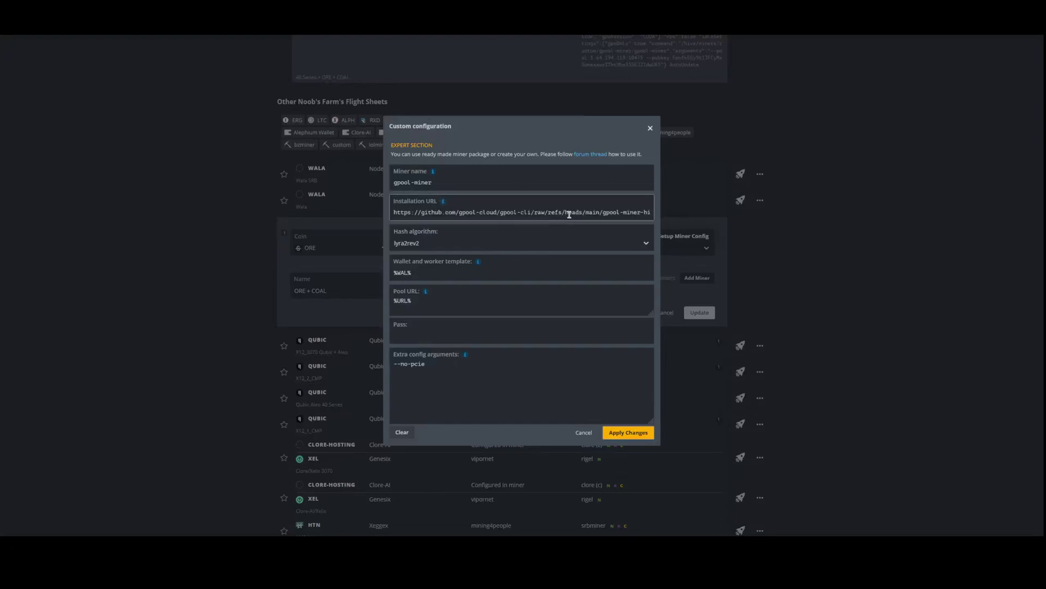
left_click_drag(612, 213, 687, 218)
left_click(614, 212)
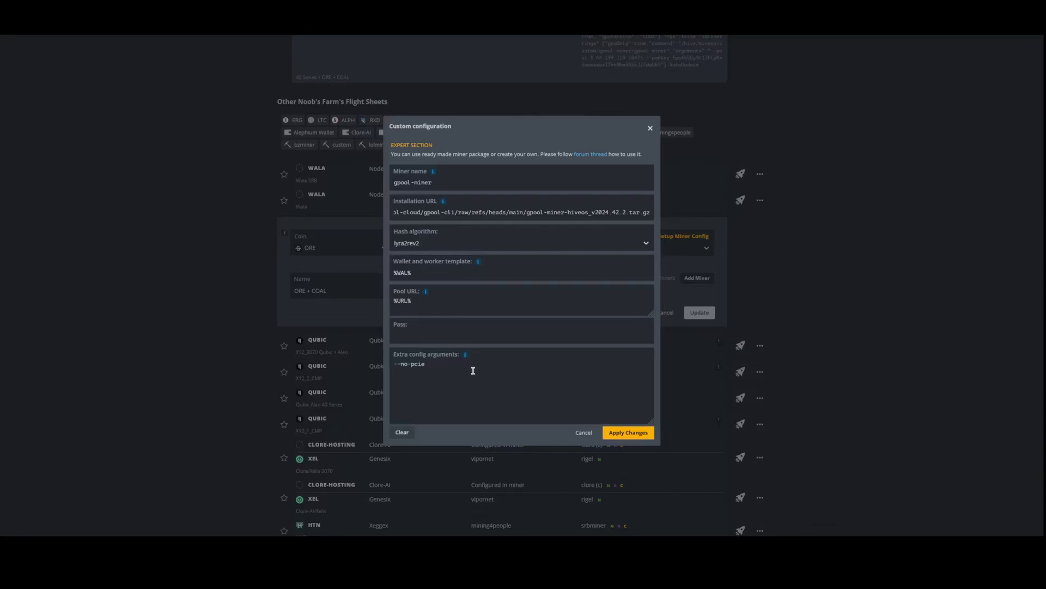
left_click(582, 435)
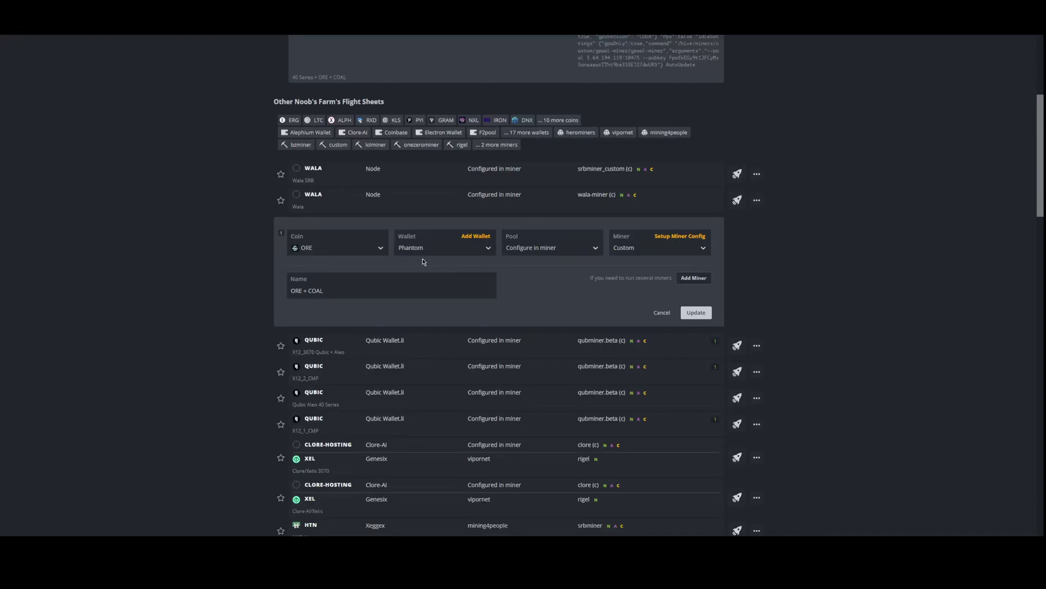
Open the 40 Series + ORE + COAL flight sheet for editing.
scroll(628, 243, "up", 4)
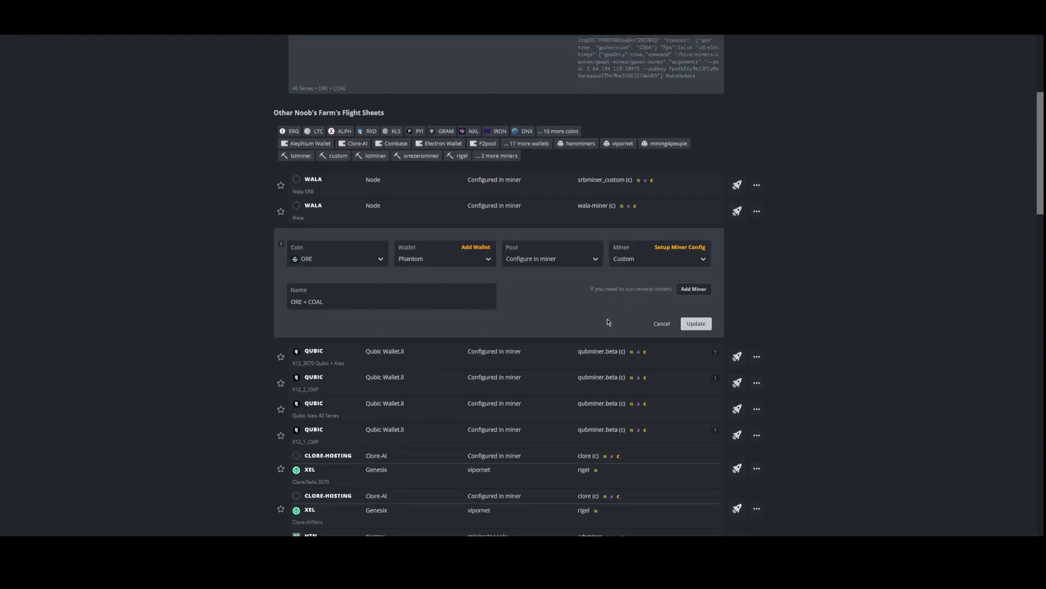
left_click(755, 172)
left_click(748, 192)
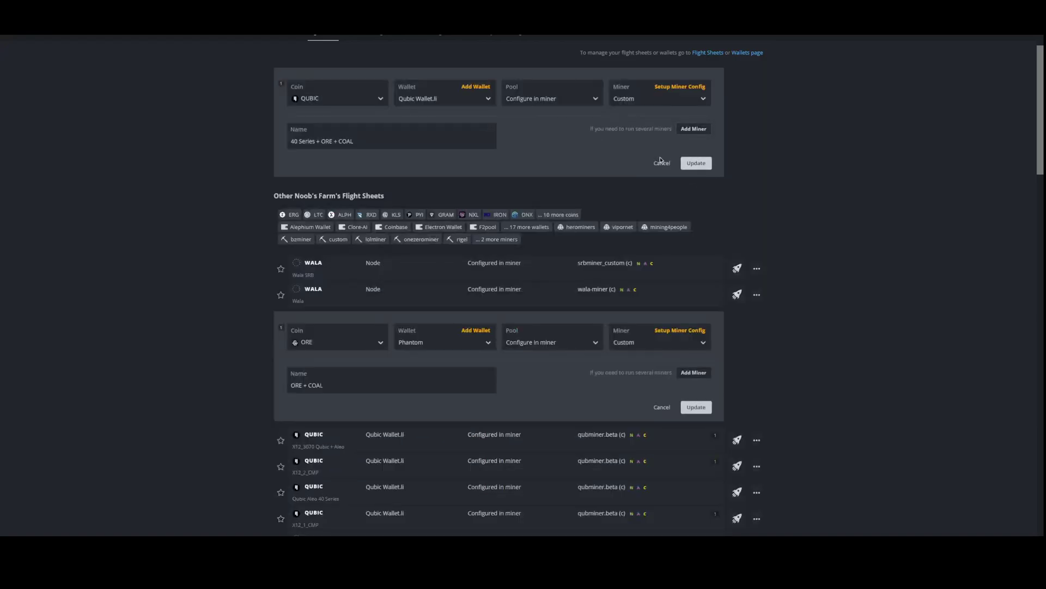
scroll(693, 180, "down", 3)
scroll(692, 213, "up", 5)
left_click(682, 171)
left_click_drag(650, 399, 651, 477)
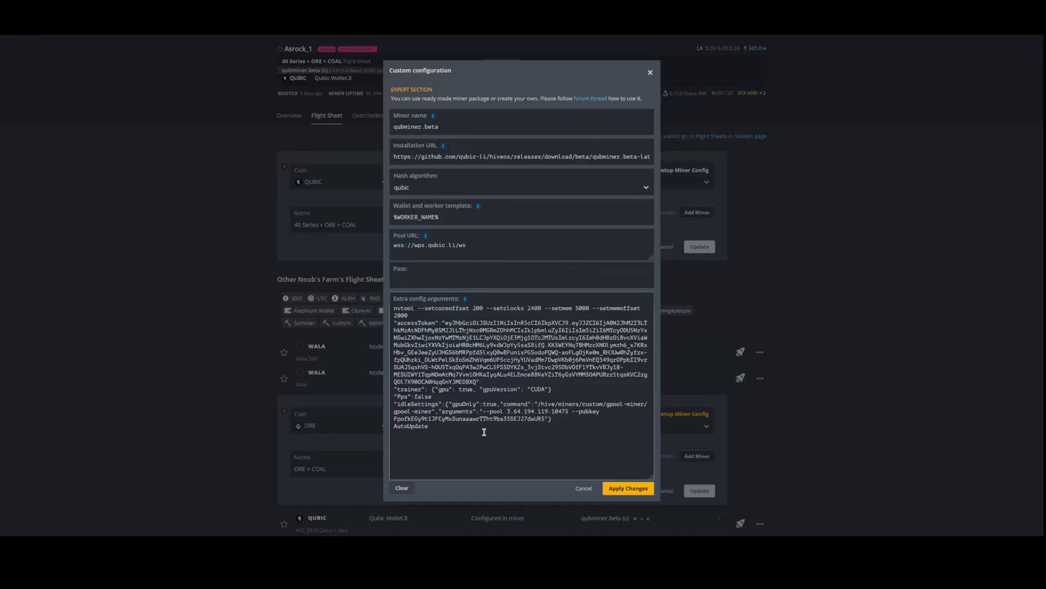
left_click_drag(506, 409, 550, 411)
left_click(550, 412)
left_click(582, 489)
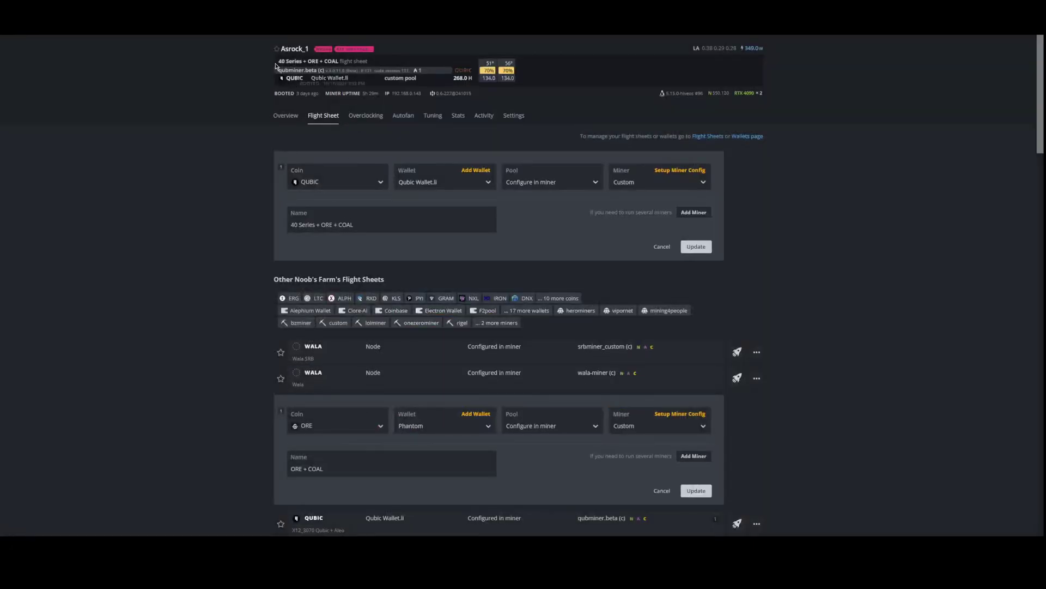
Run 'miner' in the rig's web shell, then list the Qubic.li Trainers.
left_click(407, 94)
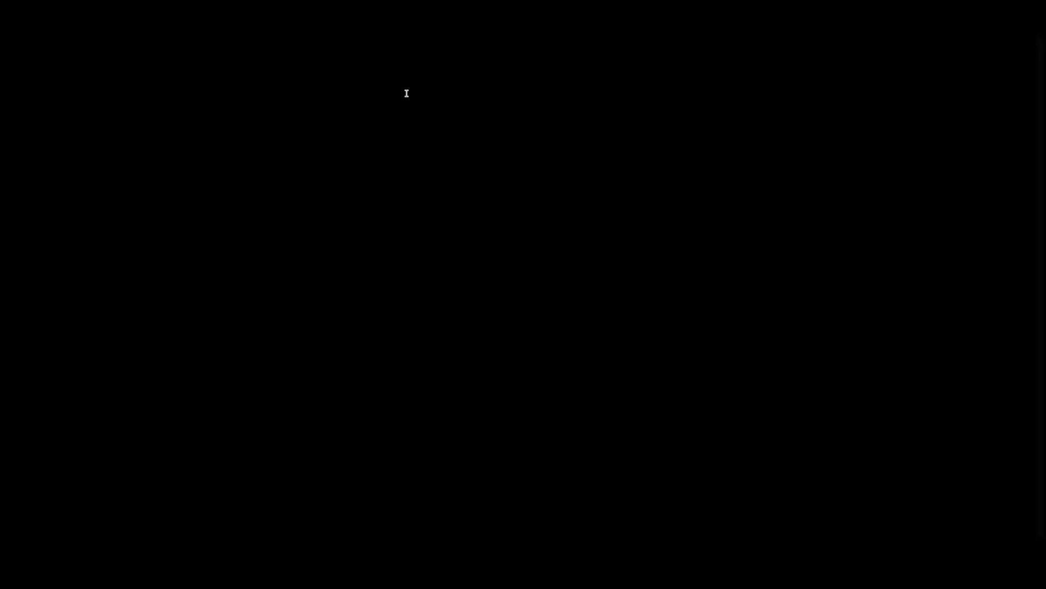
type("miner")
key("Return")
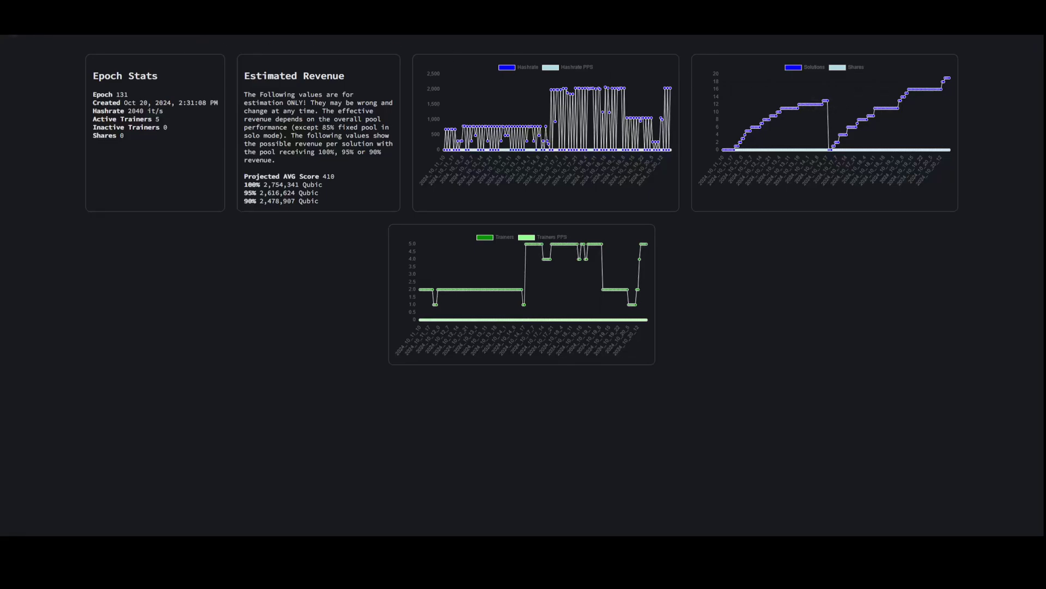
left_click(35, 80)
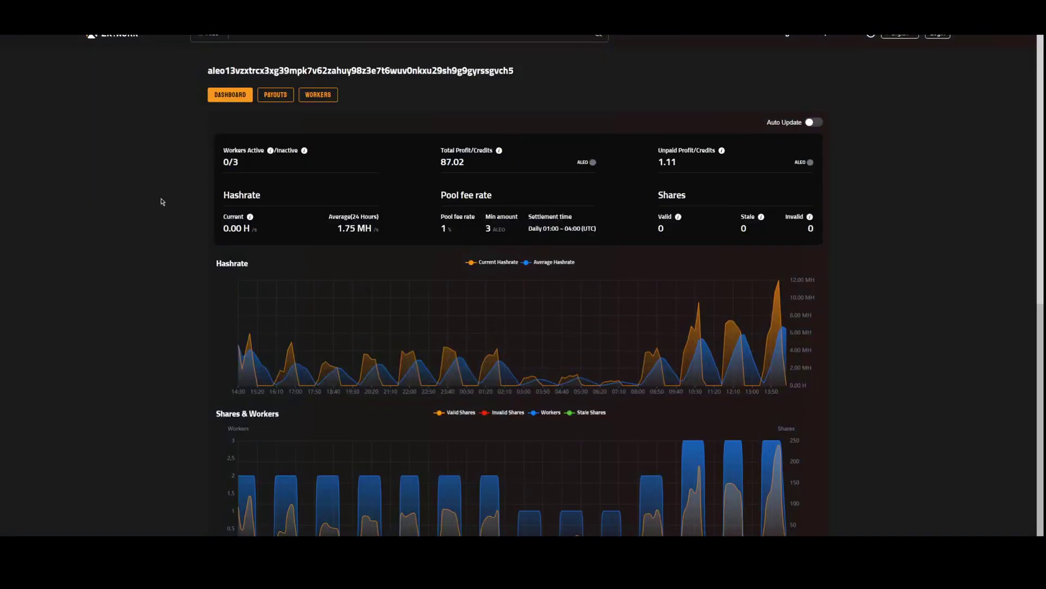
Review the Aleo pool's hashrate, shares and workers charts, then return to Asrock_1's overview.
scroll(160, 201, "down", 4)
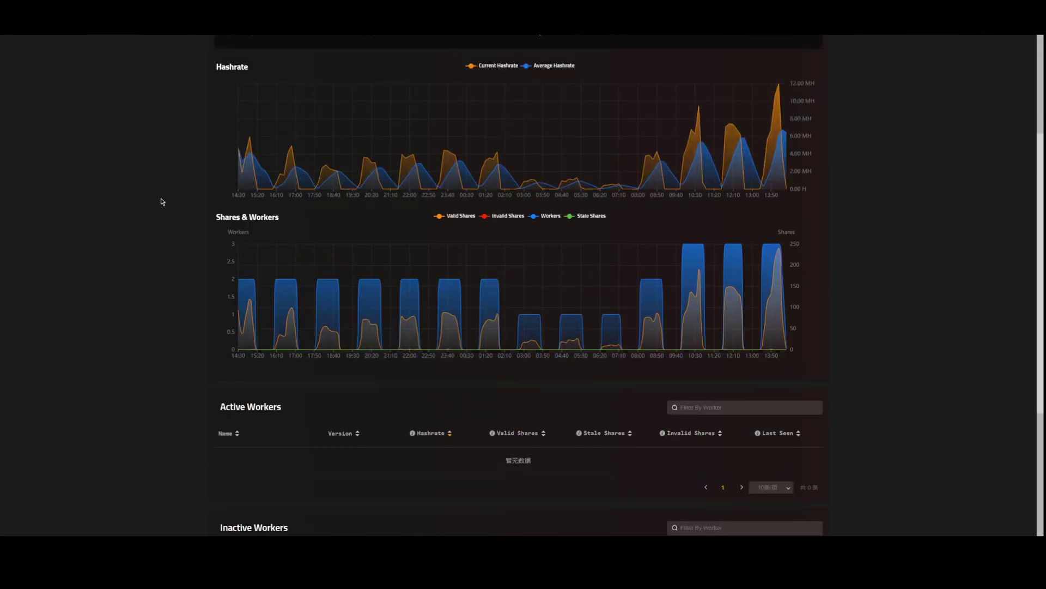
scroll(160, 201, "up", 1)
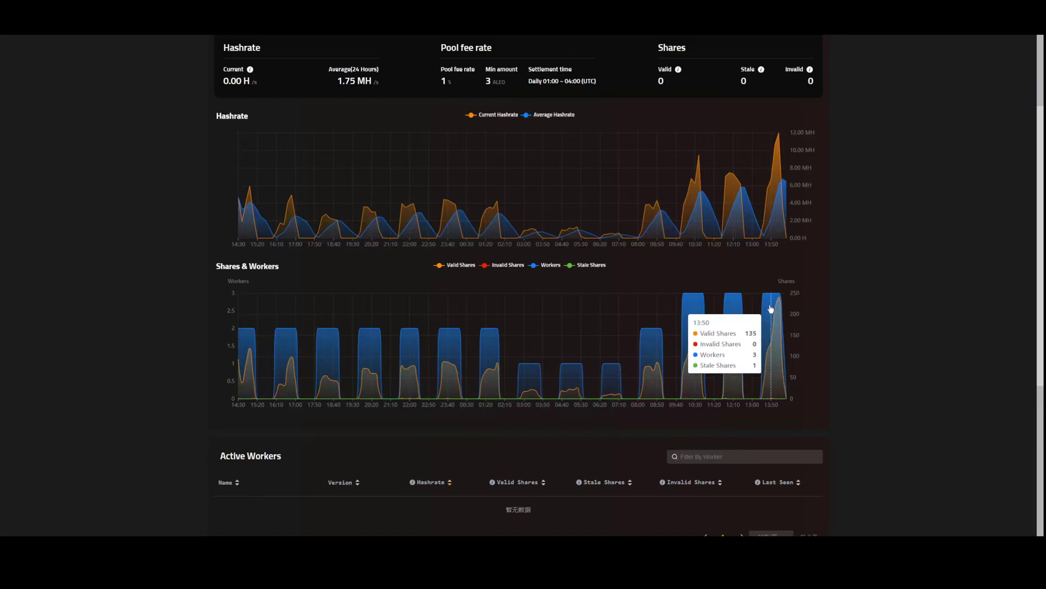
scroll(831, 351, "up", 3)
scroll(840, 333, "down", 6)
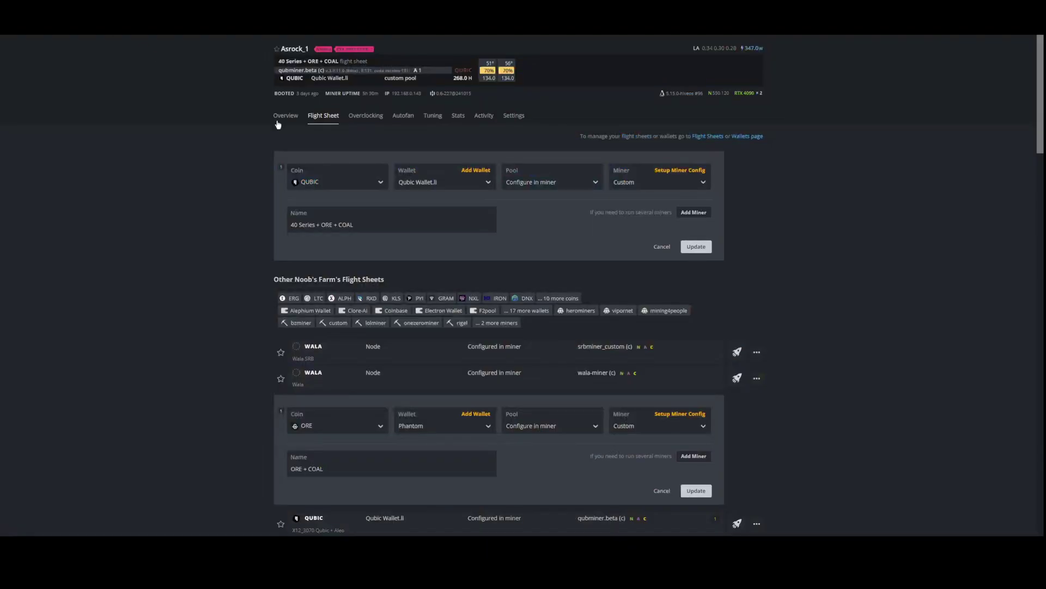
left_click(281, 120)
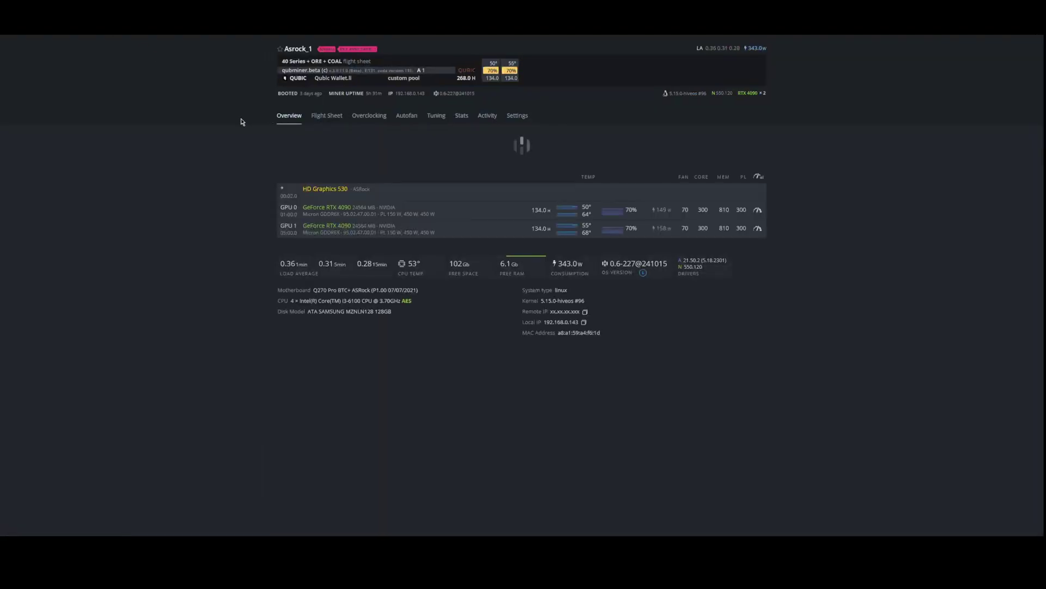
Go back to the workers list, open Asrock_1, switch to X8_1 and show its flight sheets.
key("alt+Left")
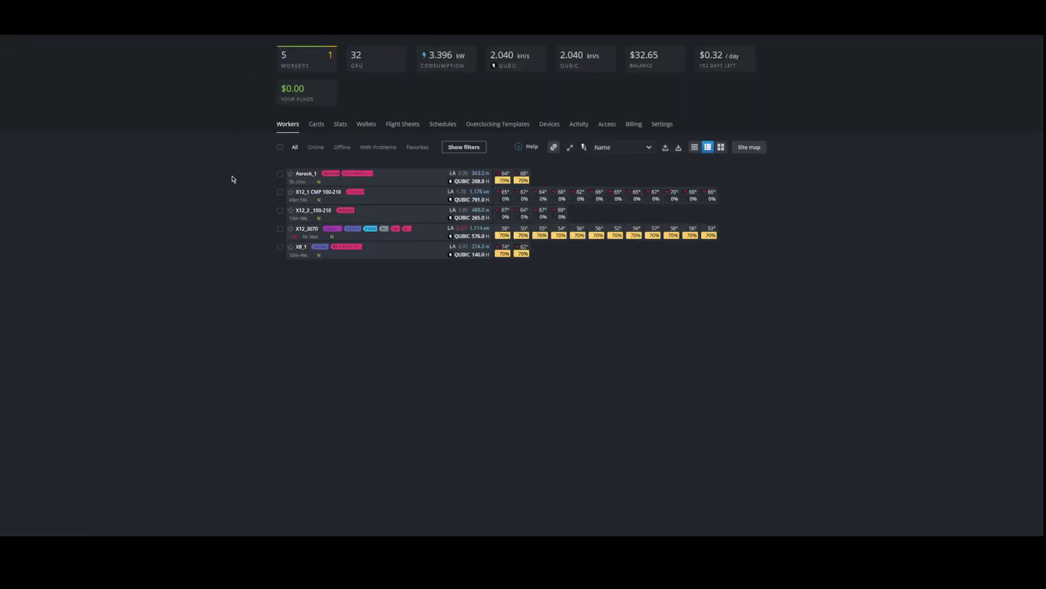
left_click(304, 175)
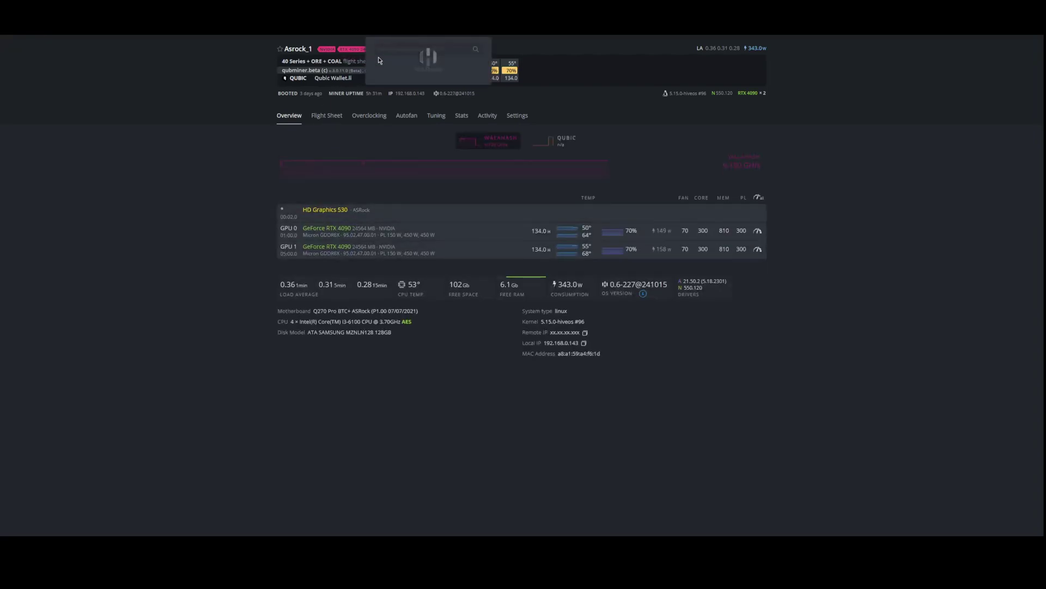
left_click(374, 102)
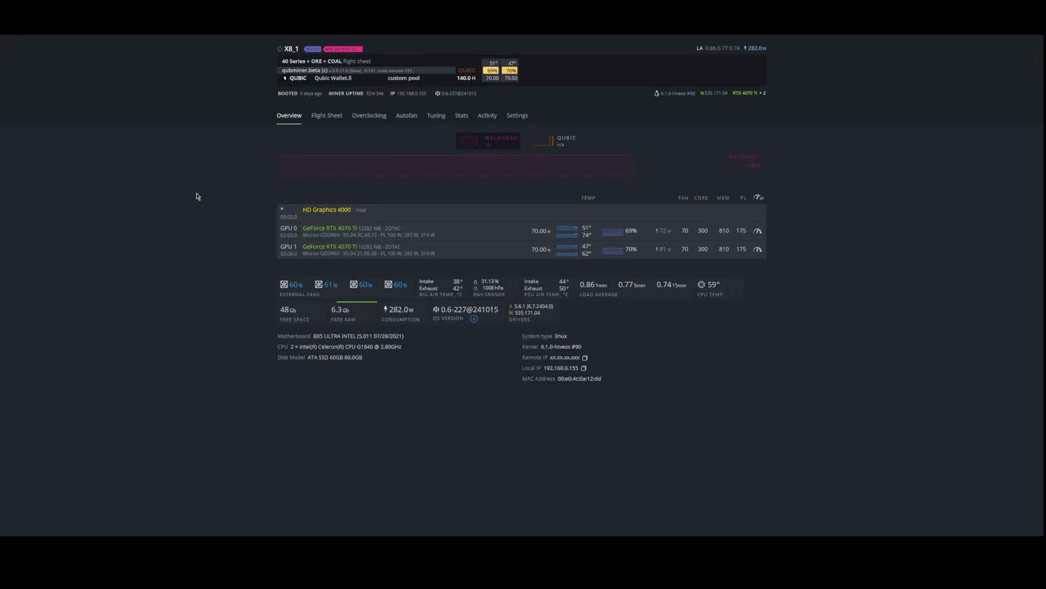
left_click(326, 116)
left_click(757, 261)
left_click(736, 294)
left_click(681, 172)
left_click_drag(651, 391, 652, 479)
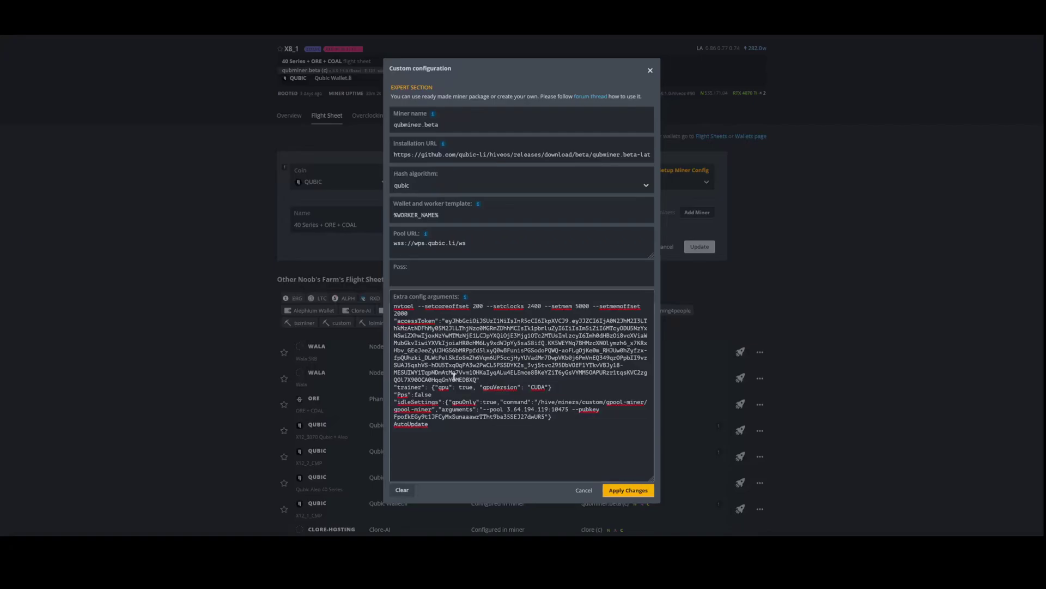
left_click_drag(393, 387, 554, 389)
left_click(554, 389)
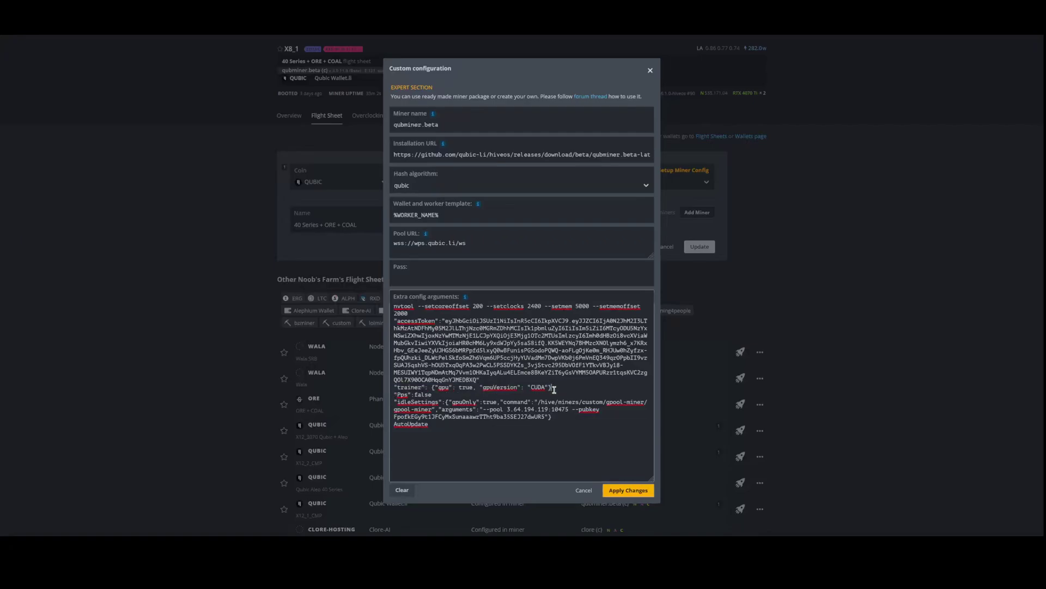
left_click_drag(393, 394, 434, 394)
left_click(433, 395)
left_click(394, 387)
key("BackSpace")
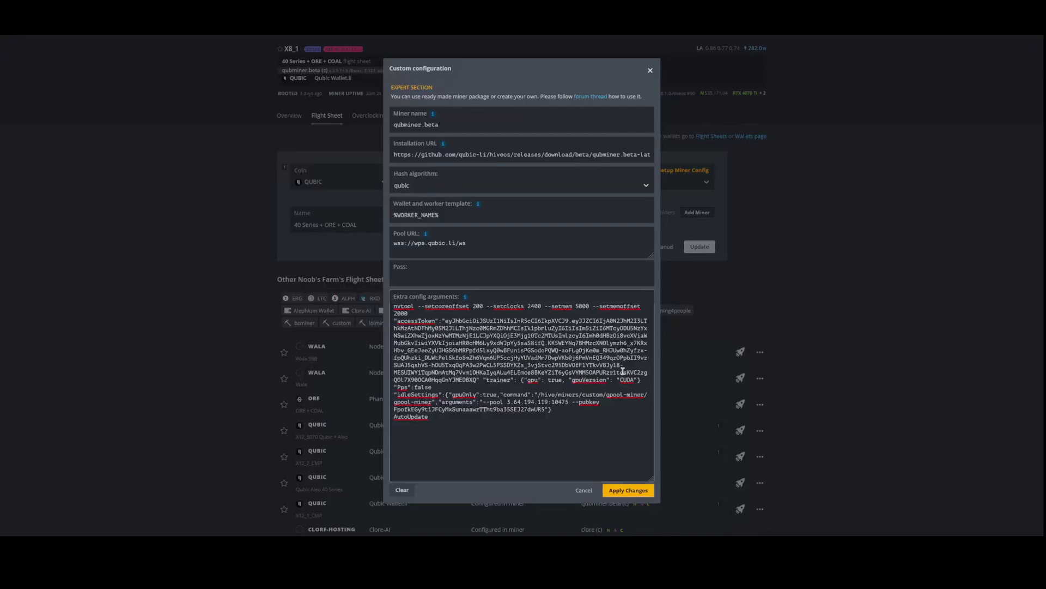
key("Return")
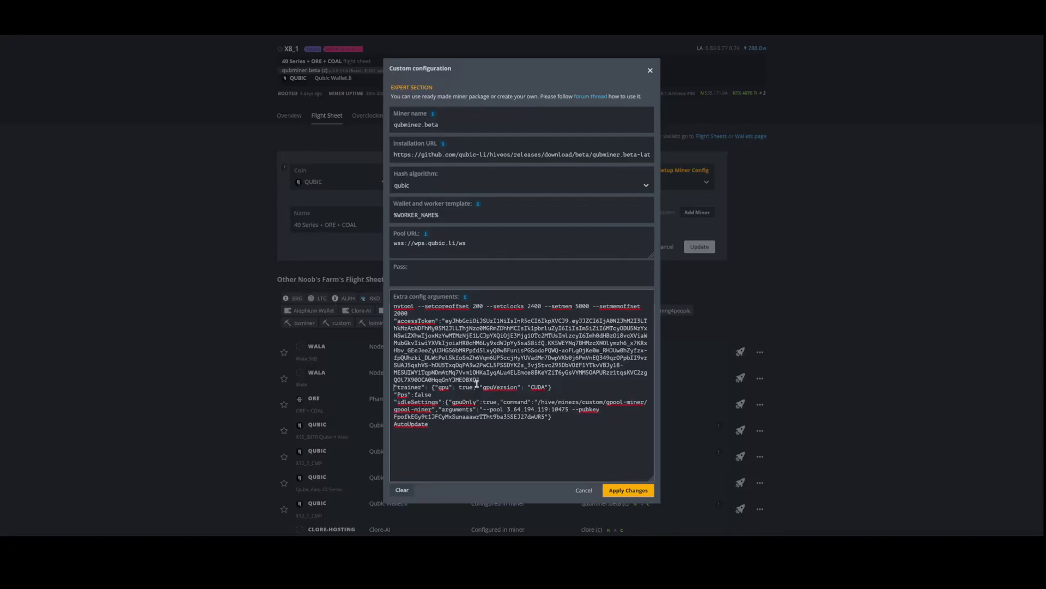
left_click(583, 490)
left_click(290, 116)
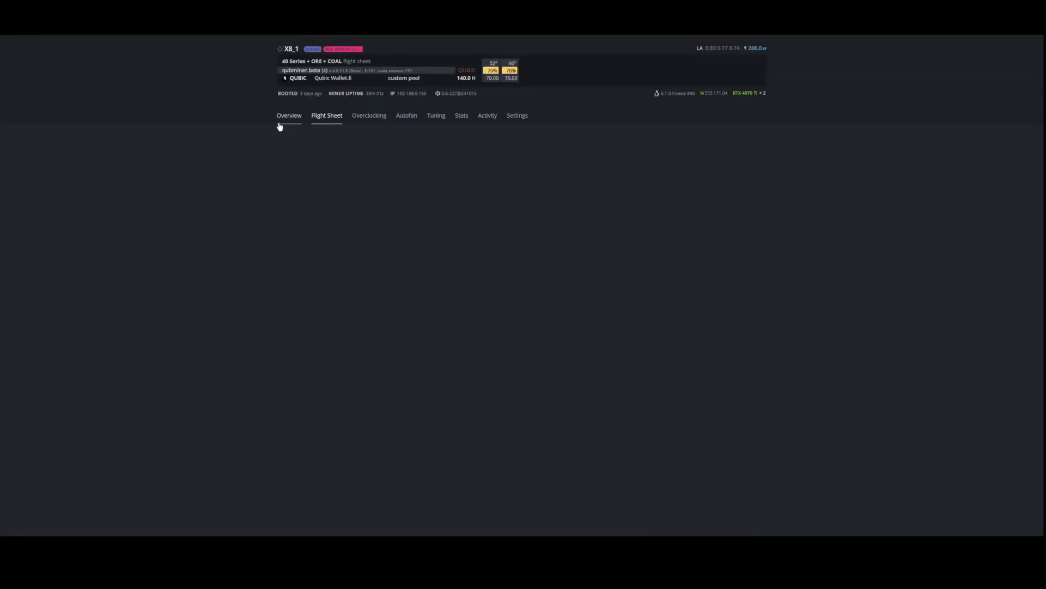